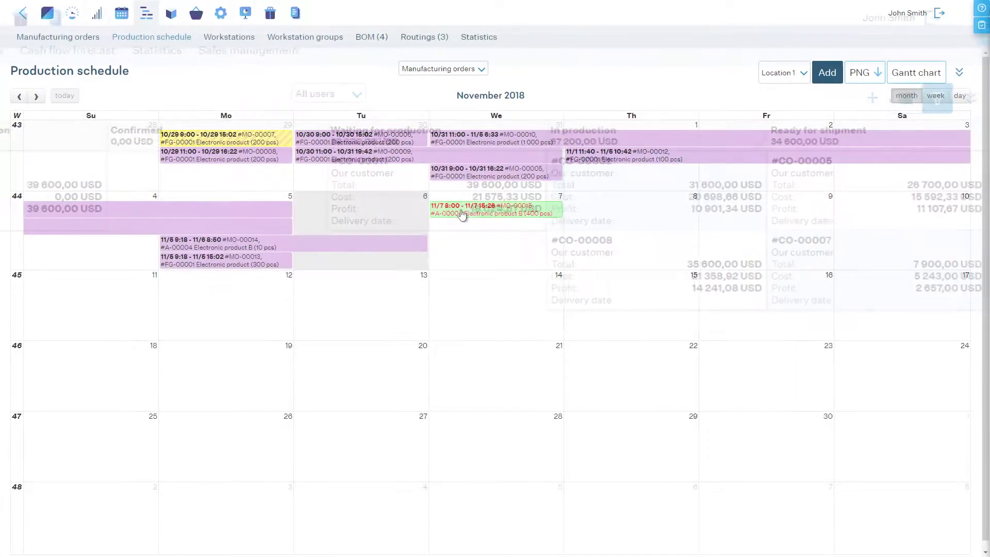
- Reschedule the 400 pcs Electronic product B manufacturing order to November 8, and finish the PCB A assembly's solder paste, components placing operation
left_click_drag(450, 216, 585, 212)
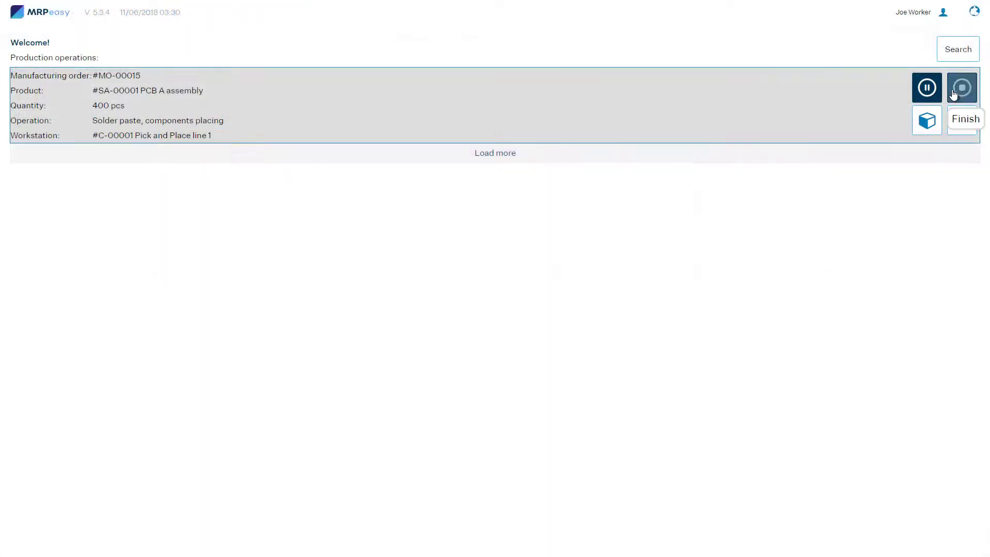
left_click(961, 92)
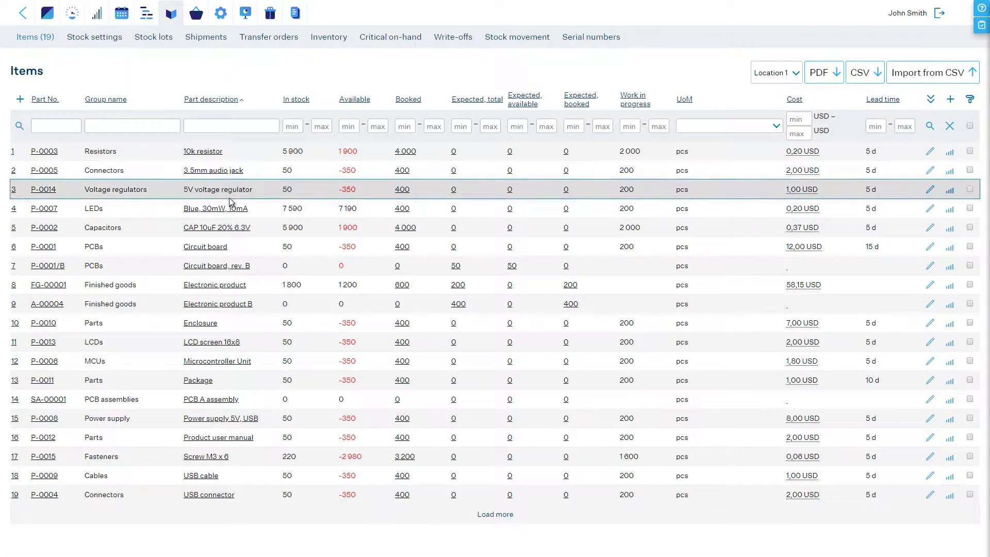
- Open the rev. A BOM of the FG-00001 Electronic product item and export it as an indented BOM
left_click(219, 286)
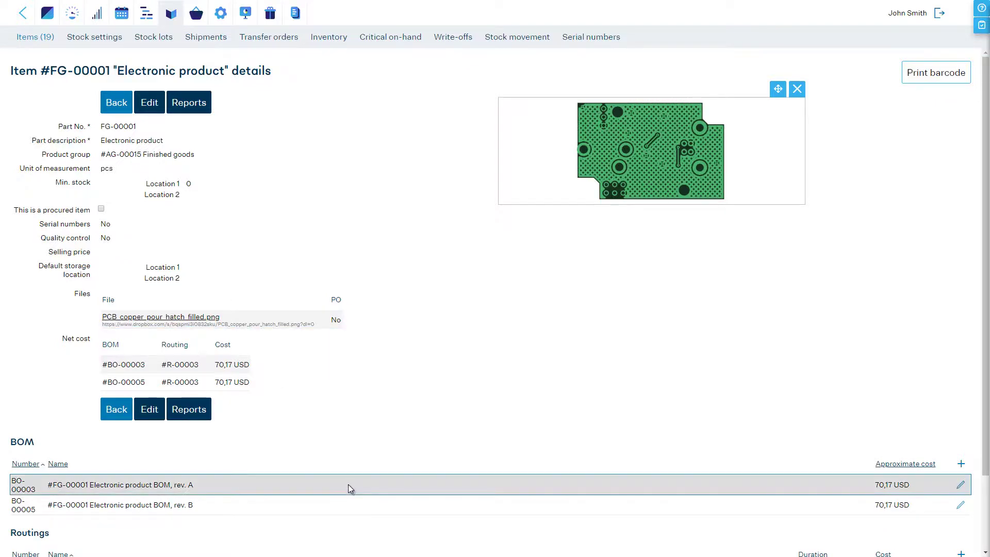
left_click(960, 484)
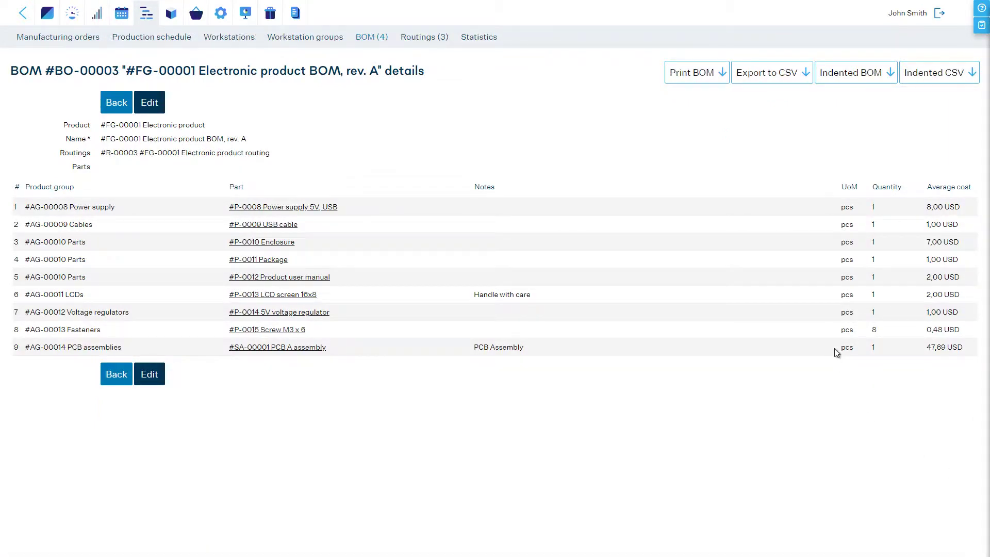
left_click(852, 80)
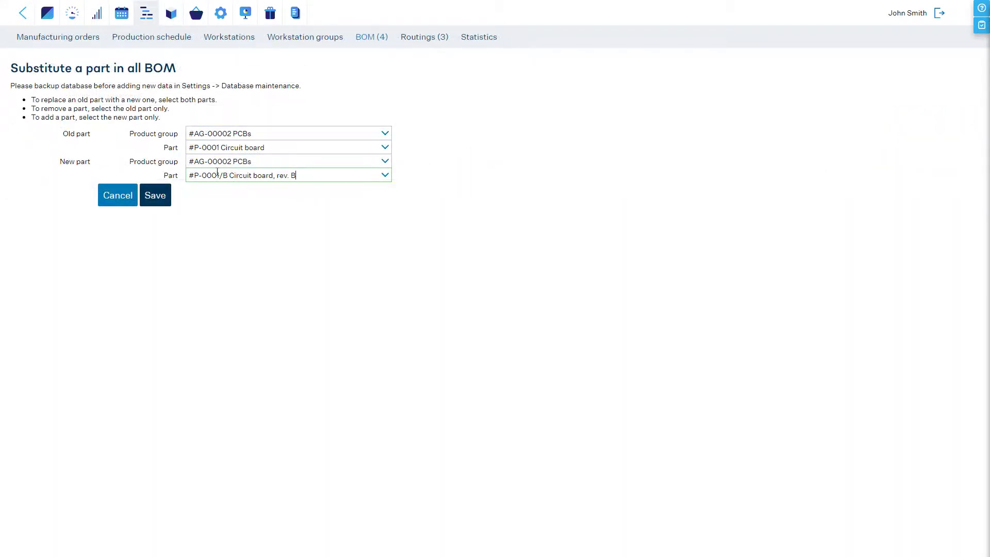
- Substitute #P-0001 Circuit board with #P-0001/B Circuit board, rev. B in all BOMs, and import the mapped BOM file
left_click(160, 199)
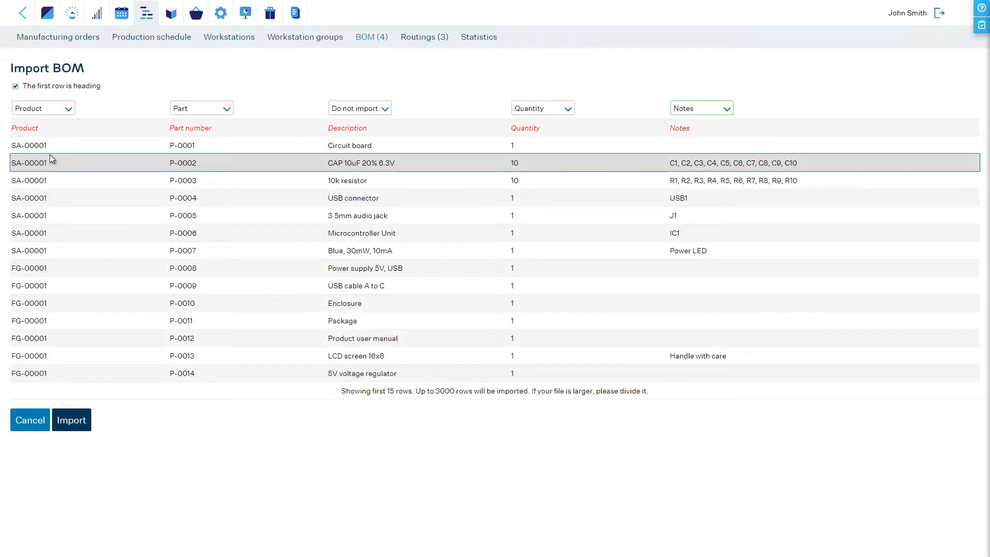
left_click(69, 420)
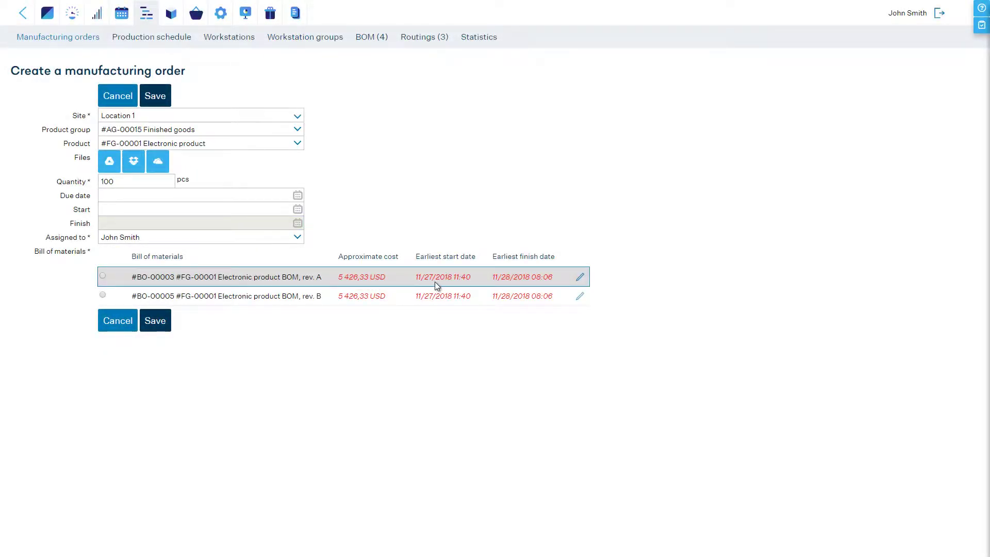
- Open the rev. A BOM from the new manufacturing order, and the 5 000 pcs purchase terms of the P-0002 capacitor
left_click(581, 277)
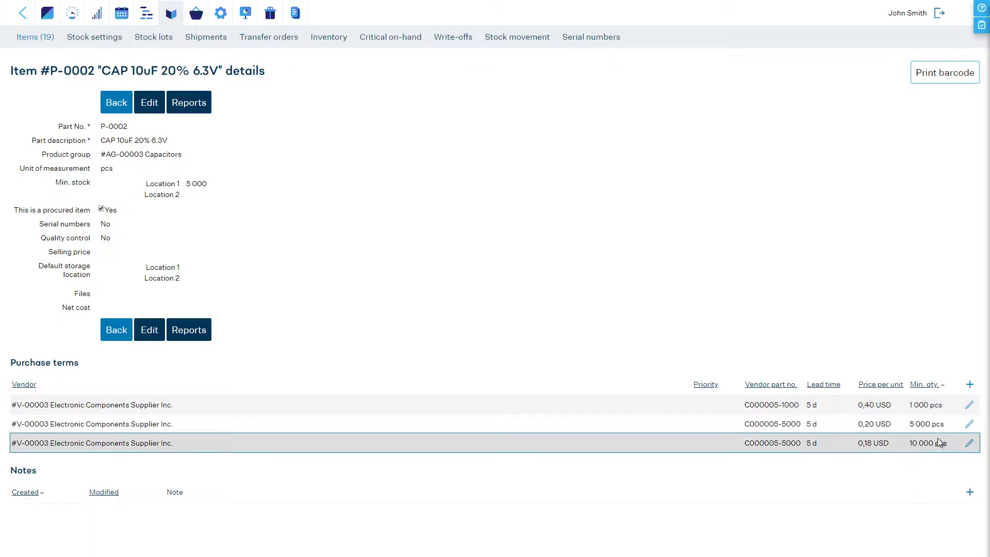
left_click(966, 427)
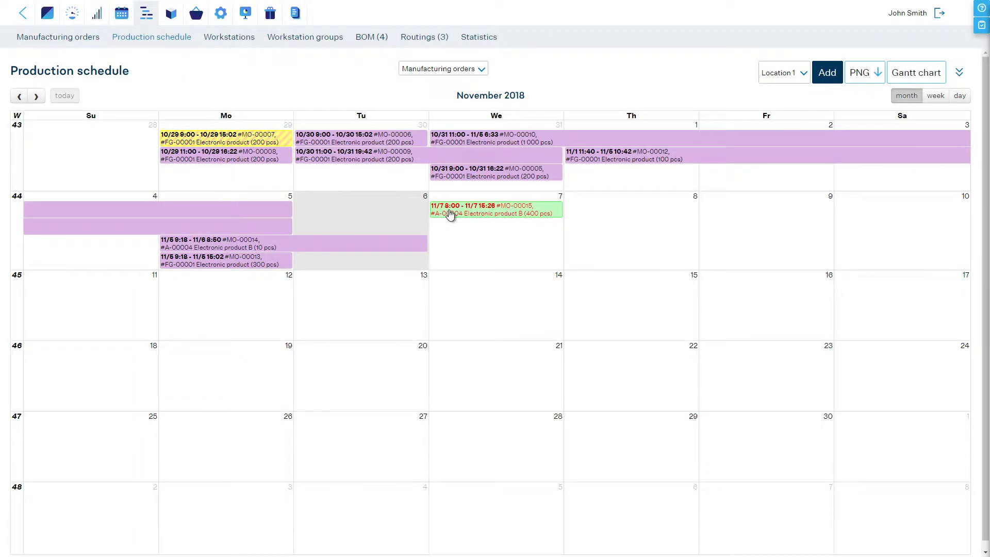
- Move the 400 pcs Electronic product B order to November 8 in the production schedule, and to November 5 on the Gantt chart
left_click_drag(450, 215, 585, 213)
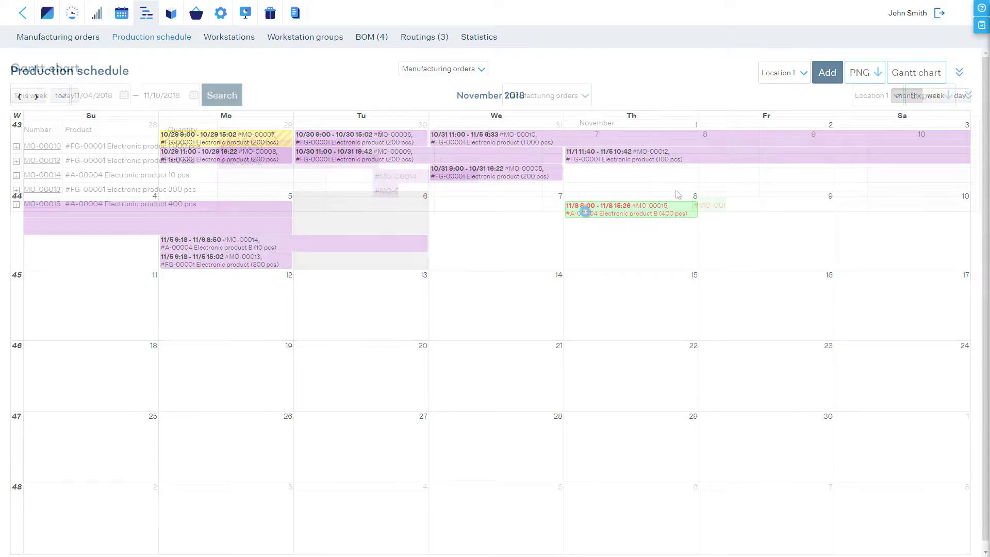
left_click_drag(706, 206, 401, 211)
left_click(489, 313)
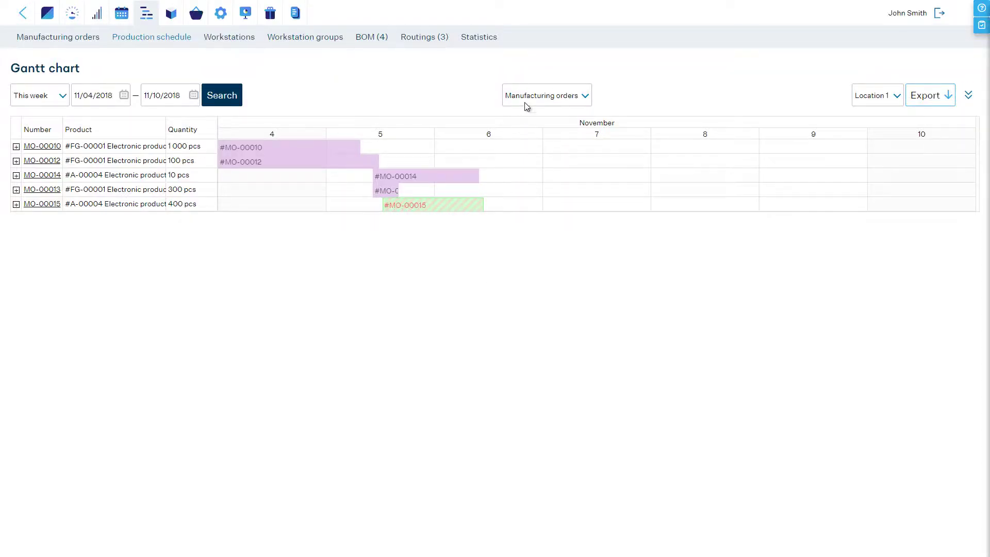
- Switch the Gantt chart from manufacturing orders to another grouping
left_click(527, 107)
left_click(521, 118)
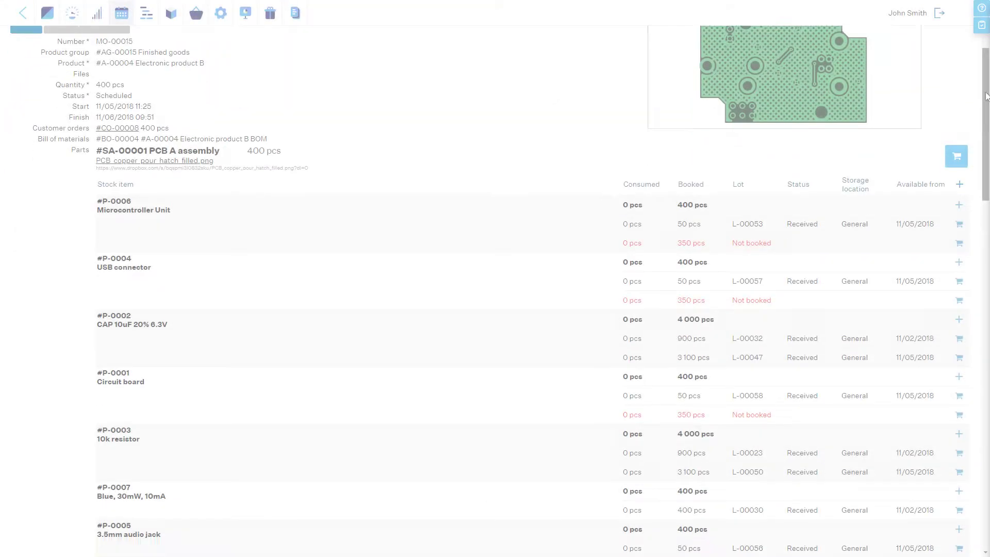
- Start the solder paste, components placing operation on Pick and Place line 1 for the PCB A assembly
left_click_drag(986, 96, 961, 302)
scroll(961, 302, "down", 3)
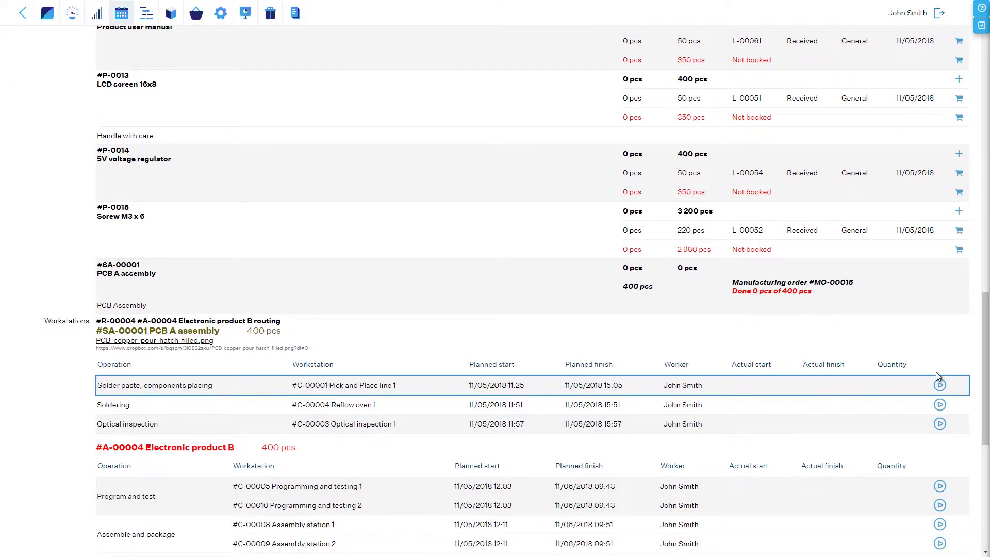
left_click(939, 385)
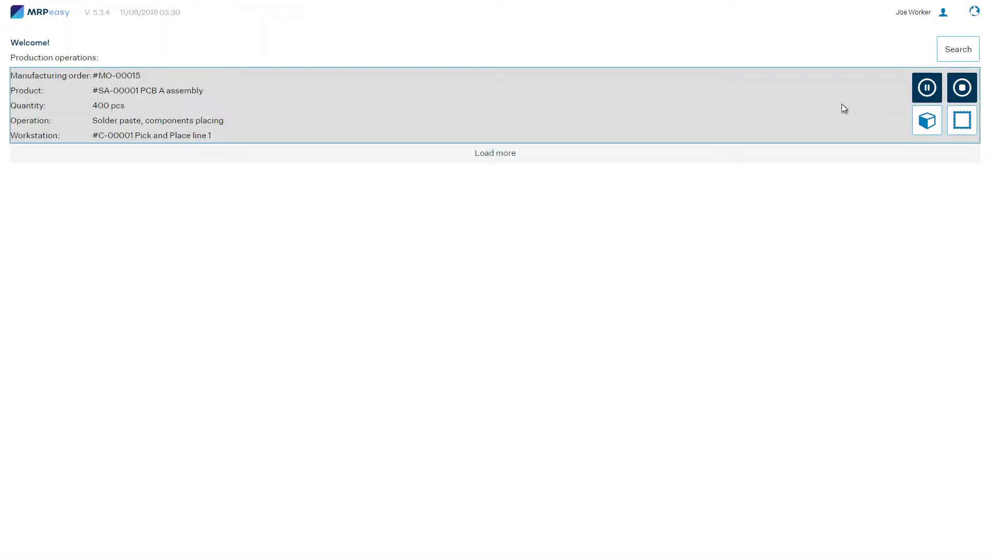
- Finish the PCB A assembly's solder paste, components placing operation with 400 pcs made
left_click(961, 88)
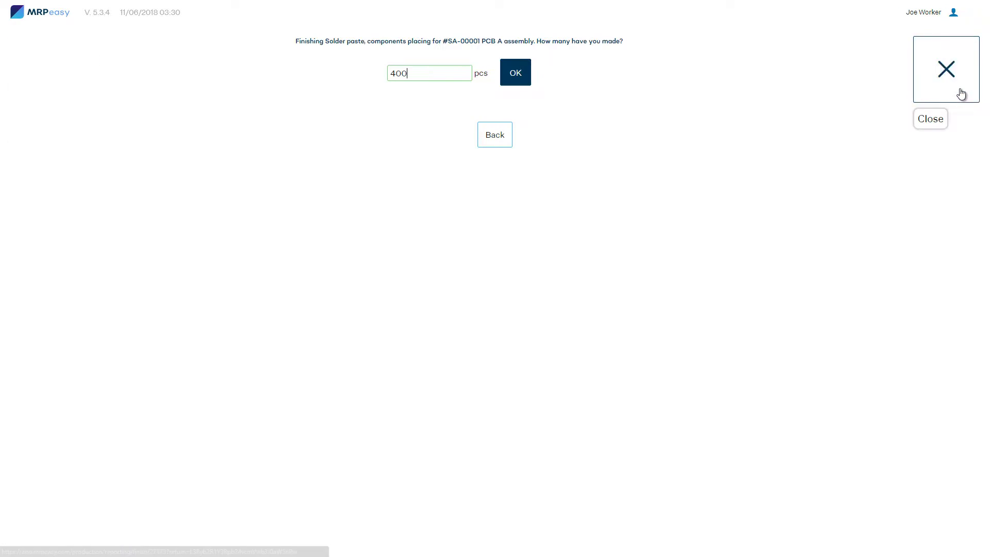
left_click(520, 73)
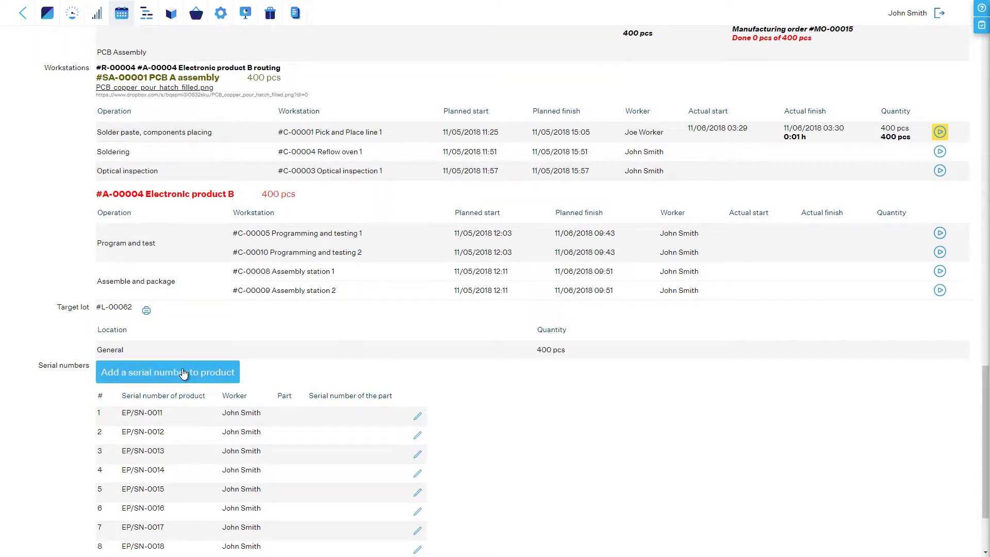
- Add serial number EP/SN-0021 to Electronic product B with #P-0001 Circuit board serial CB-0001, and add another serial number entry
left_click(184, 373)
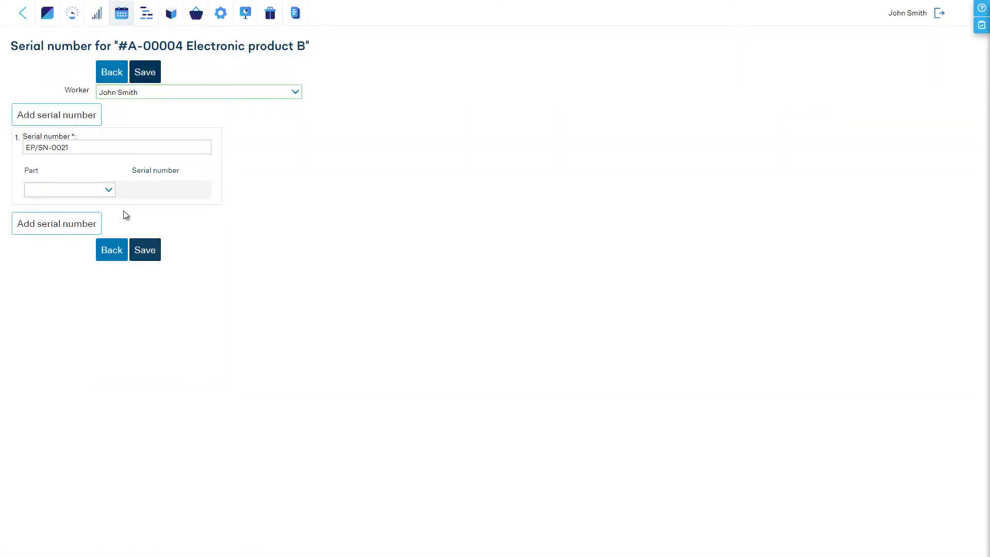
left_click(109, 191)
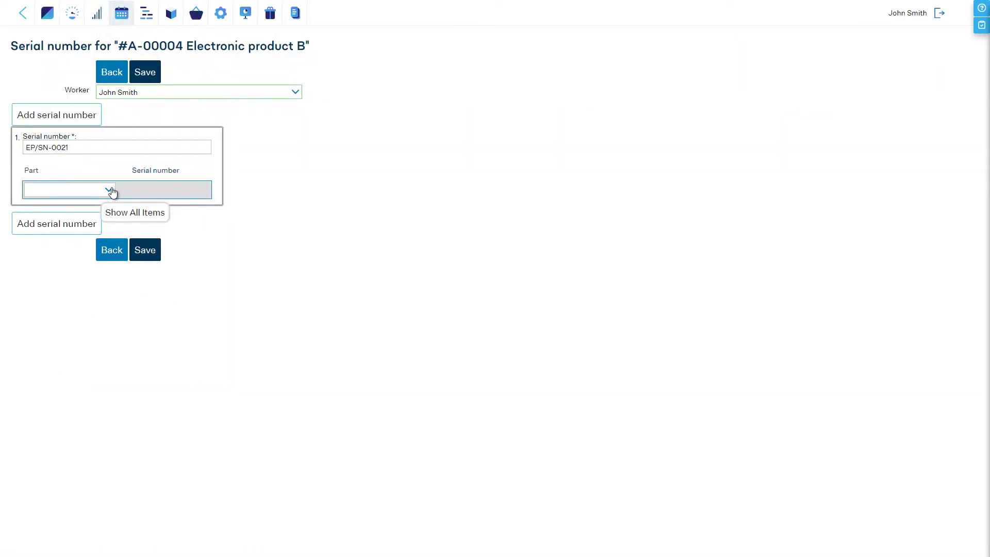
left_click(105, 203)
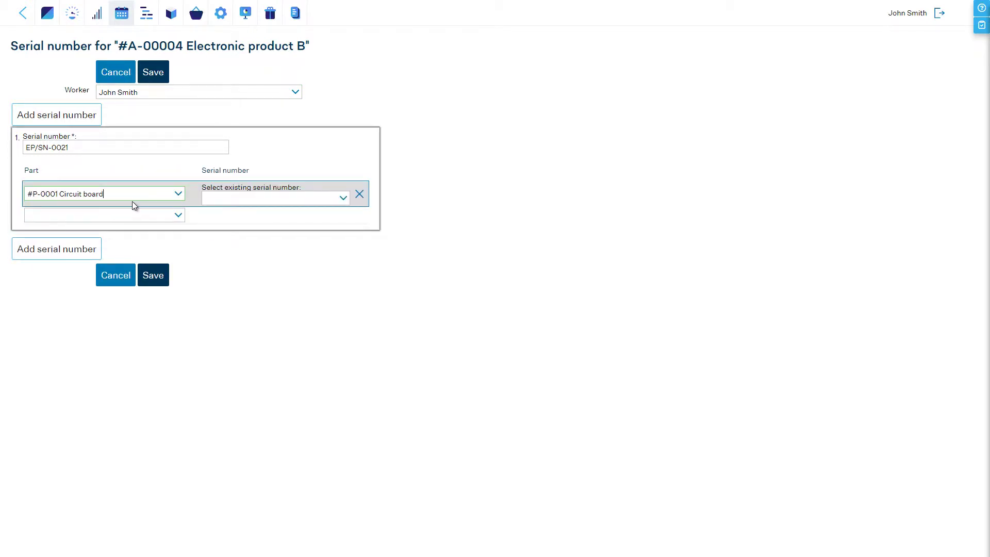
left_click(340, 202)
left_click(331, 211)
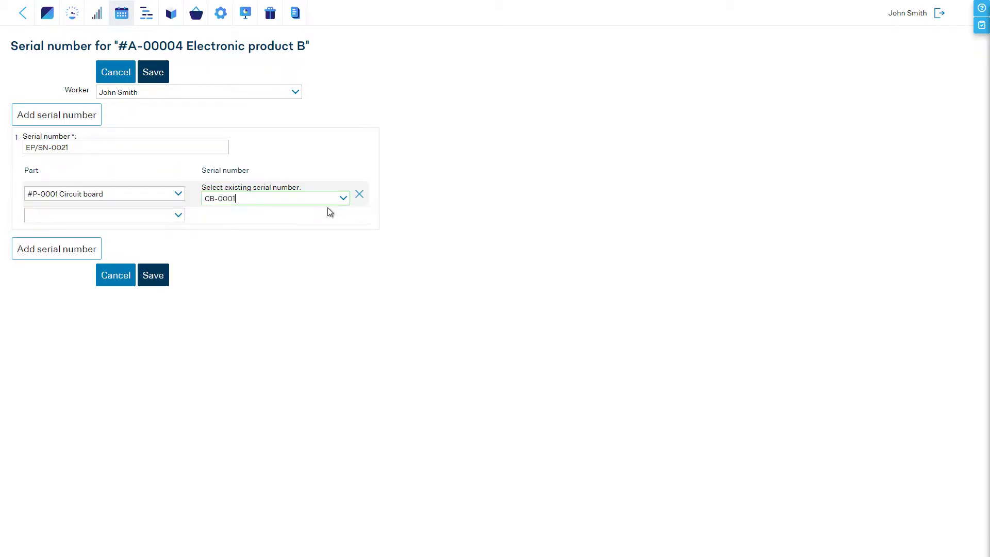
left_click(78, 250)
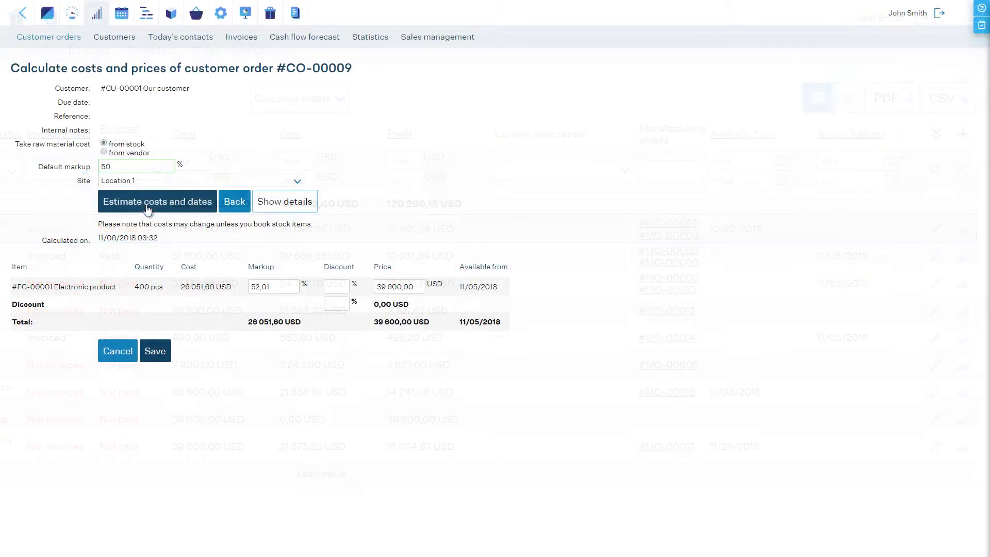
- Estimate the customer order's costs and dates with raw material cost from stock, a 50% default markup and site Location 1
left_click(146, 204)
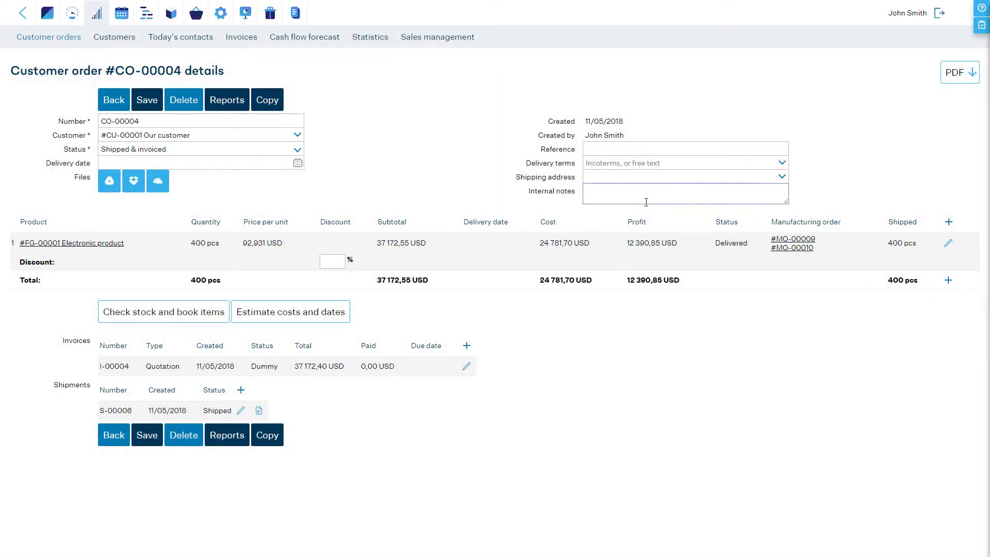
- Trace the customer order's first manufacturing order to the P-0002 capacitor lot L-00032 and open the lot's source purchase order
left_click(794, 240)
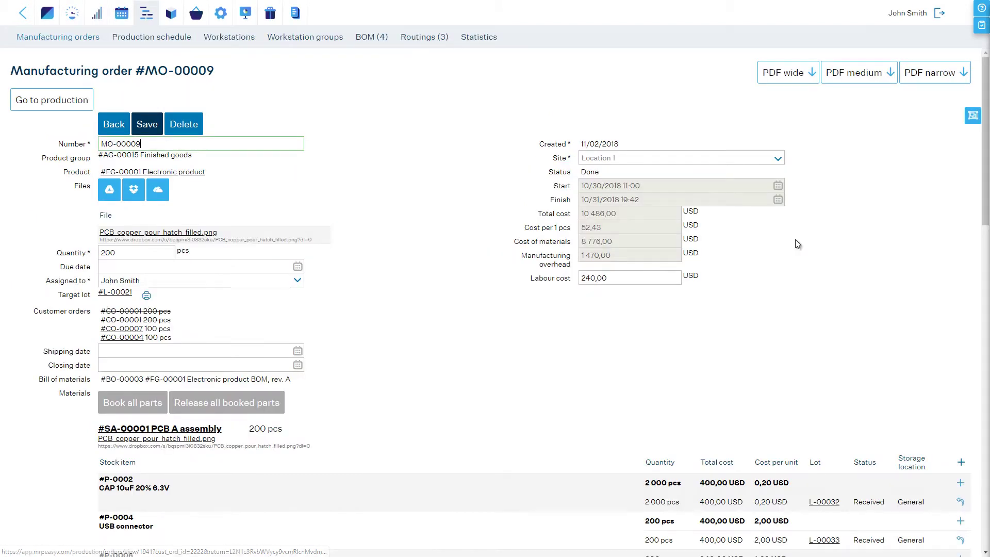
scroll(800, 307, "down", 4)
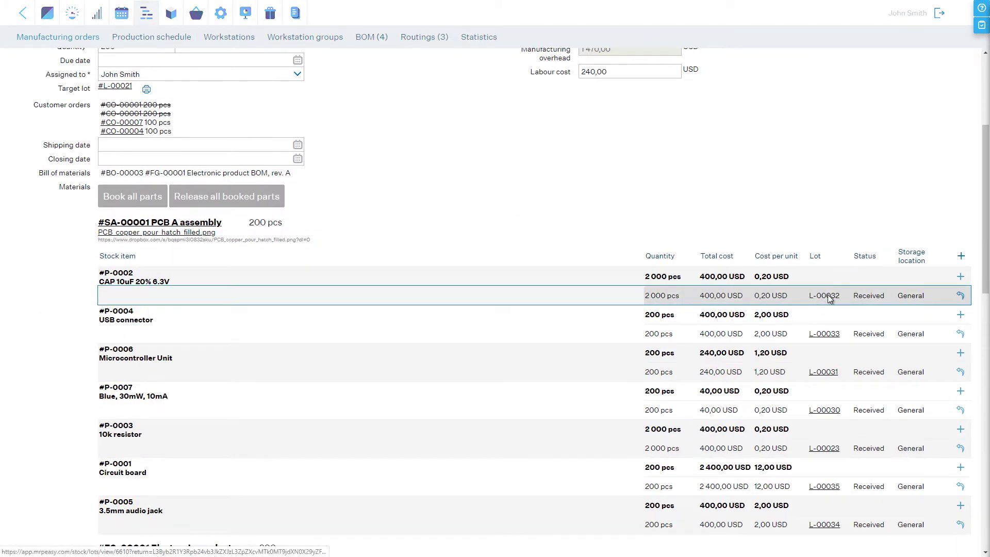
left_click(824, 296)
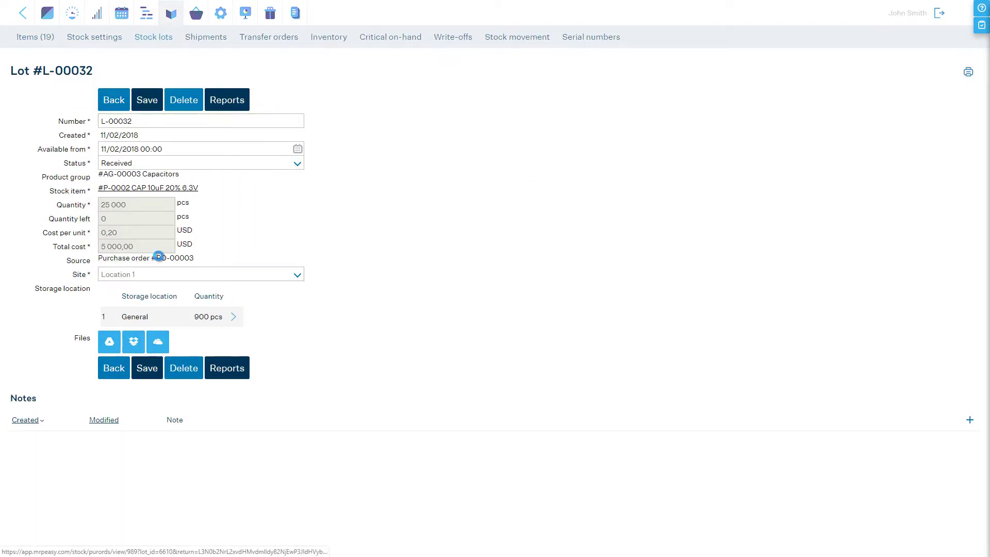
left_click(160, 259)
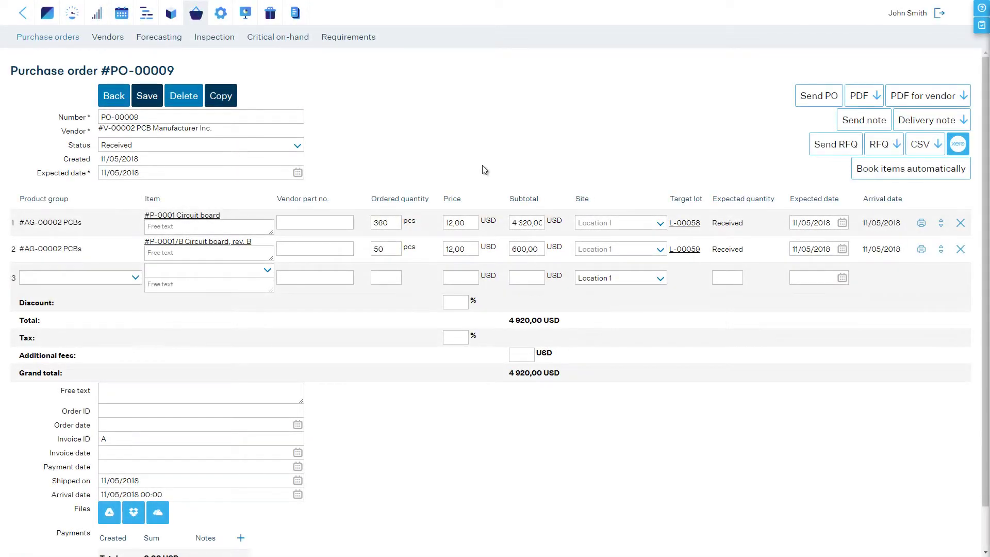
- Print the lot label for the #P-0001 Circuit board line of the received purchase order
left_click(922, 224)
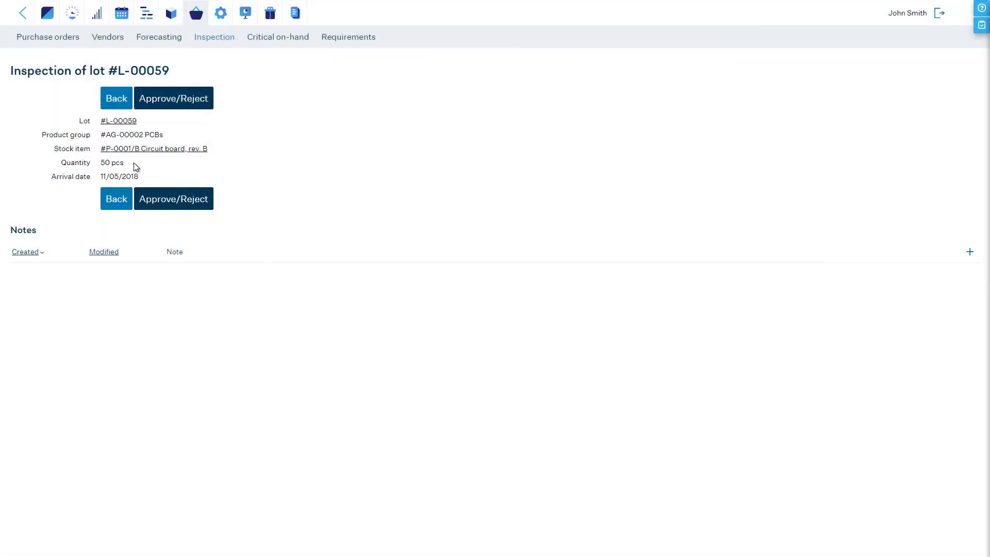
- Open the approval/rejection of inspected lot L-00059 and enter a quantity of 50 pcs
left_click(185, 198)
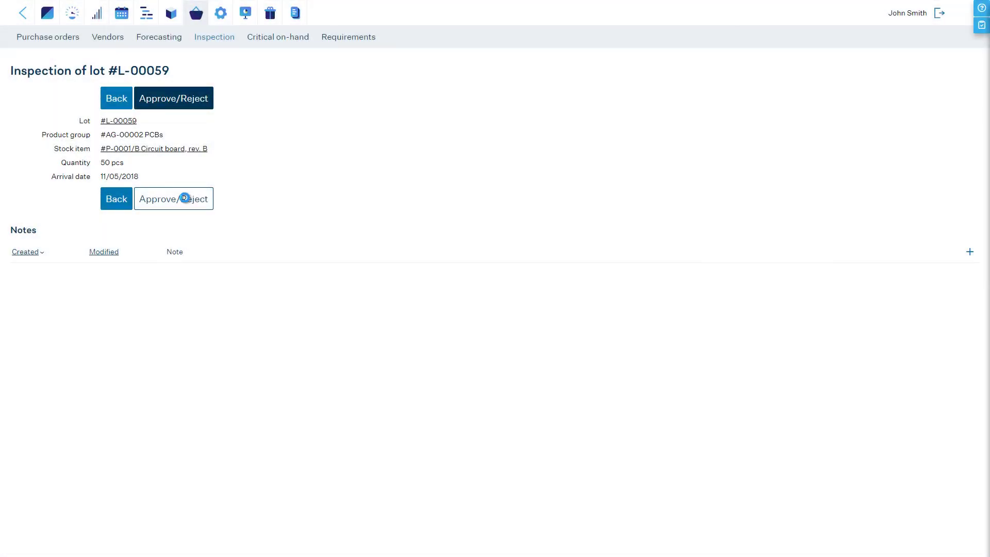
type("50")
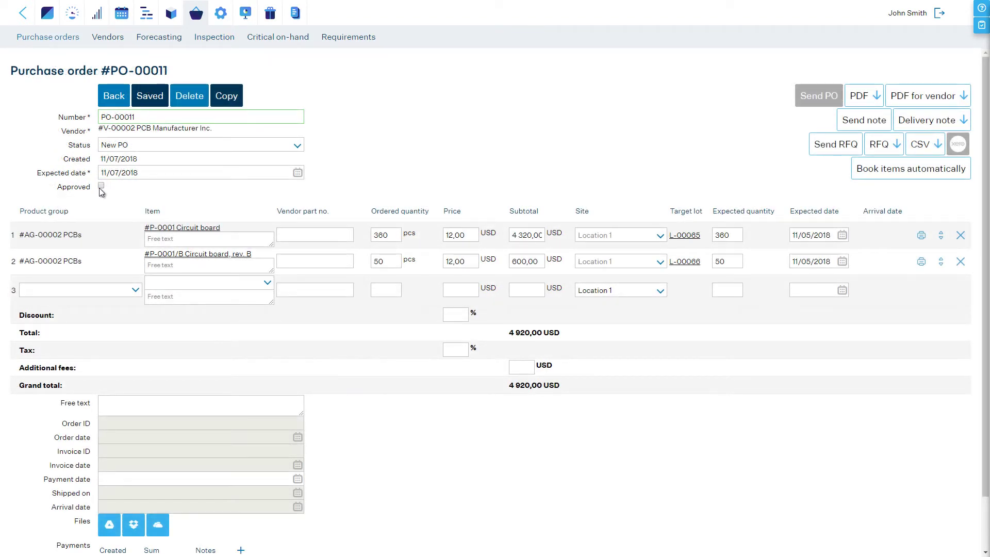
- Mark the new PCB Manufacturer Inc. purchase order as approved and save it
left_click(101, 185)
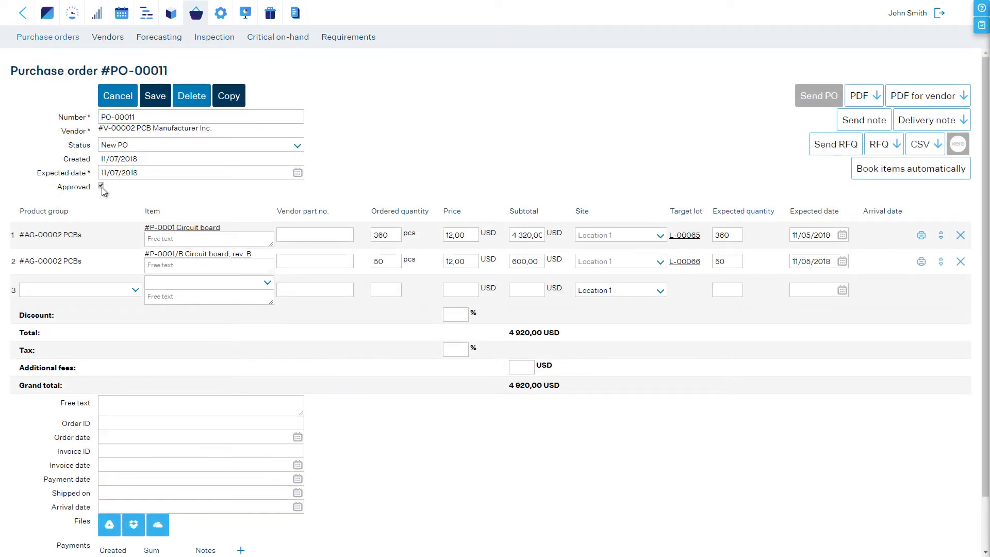
left_click(151, 91)
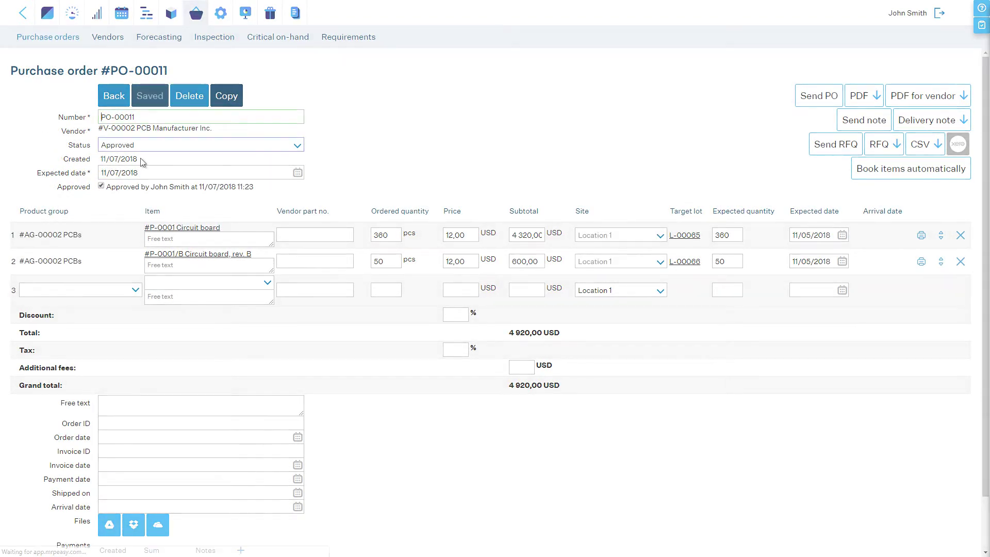